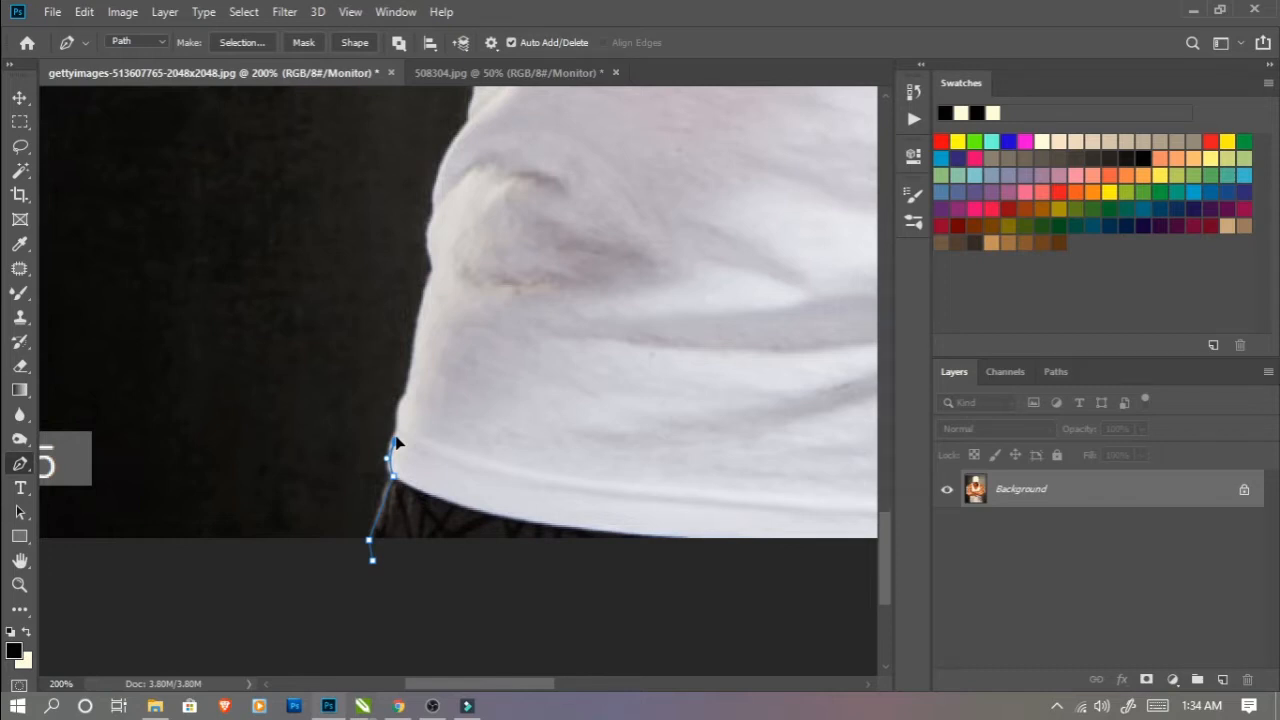
Continue the Pen path from the shirt's bottom hem up the man's side, following the fold bulge to the notch above it.
click(404, 398)
drag(404, 398, 376, 540)
drag(400, 430, 404, 415)
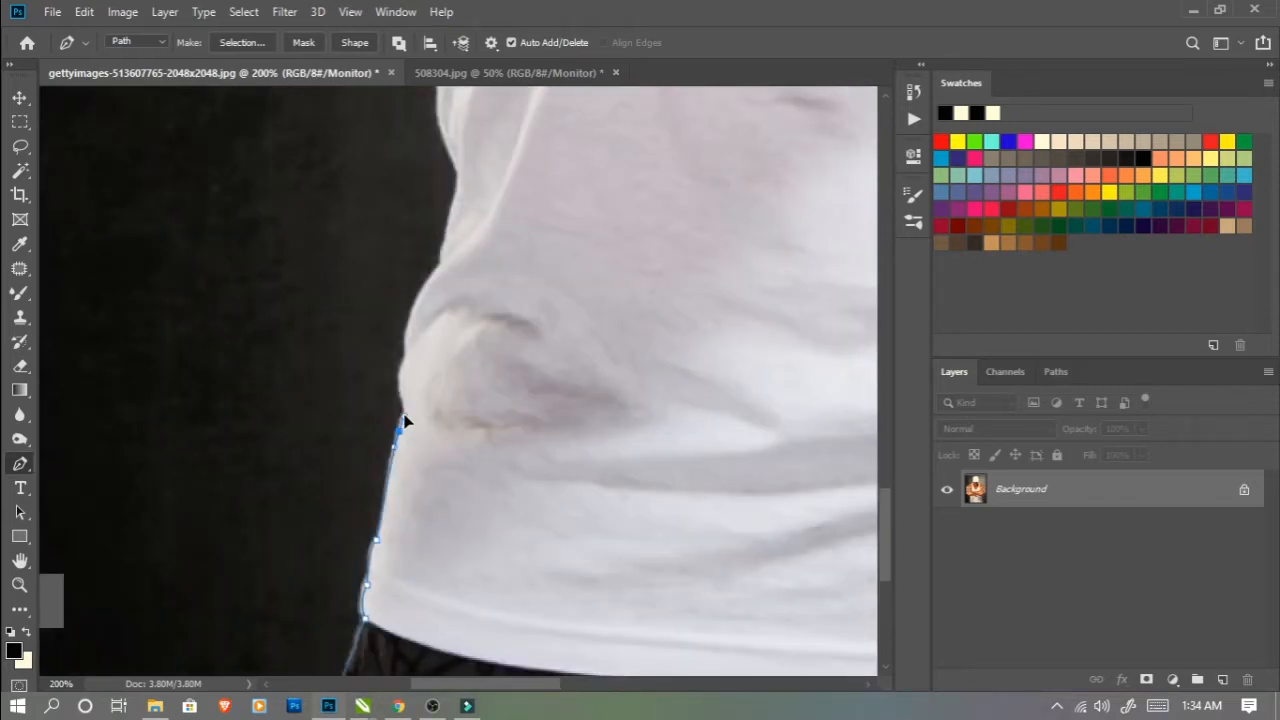
click(404, 412)
click(401, 373)
click(404, 352)
click(419, 292)
drag(440, 264, 448, 248)
alt+click(440, 264)
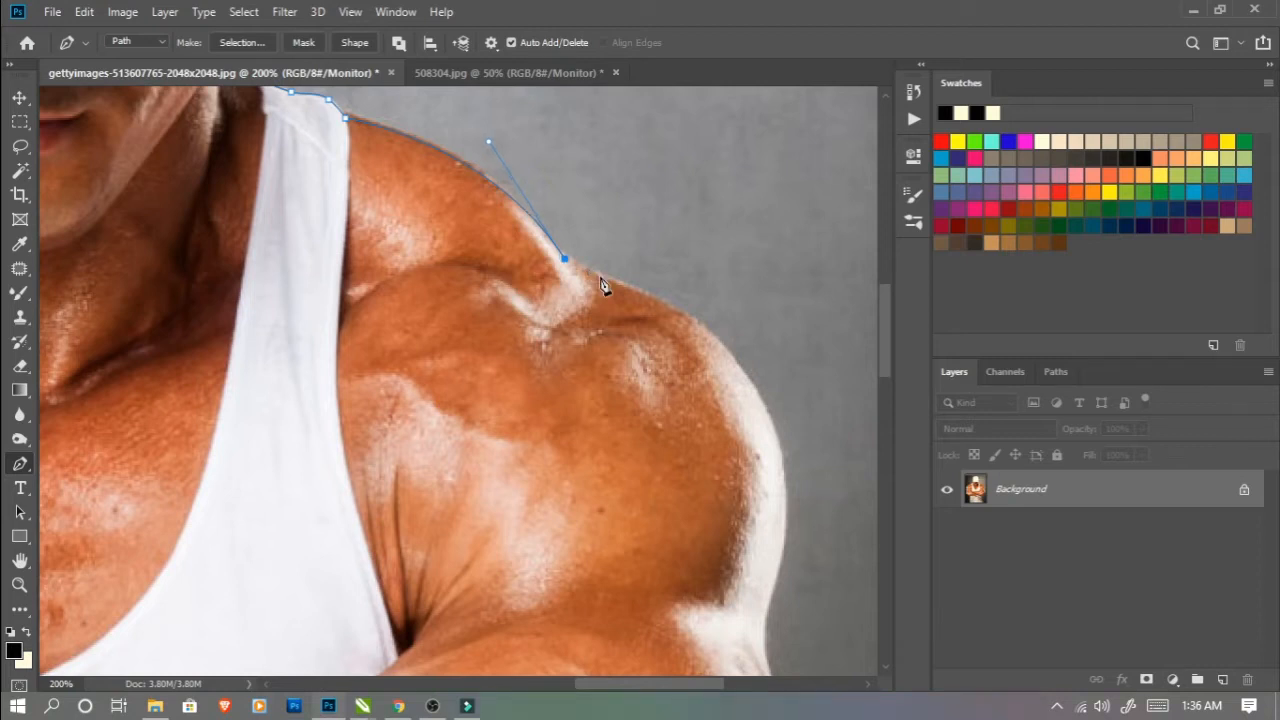
Continue the Pen path over the bare shoulder beside the tank top strap and around its rounded outer edge.
drag(600, 276, 617, 283)
drag(745, 373, 770, 416)
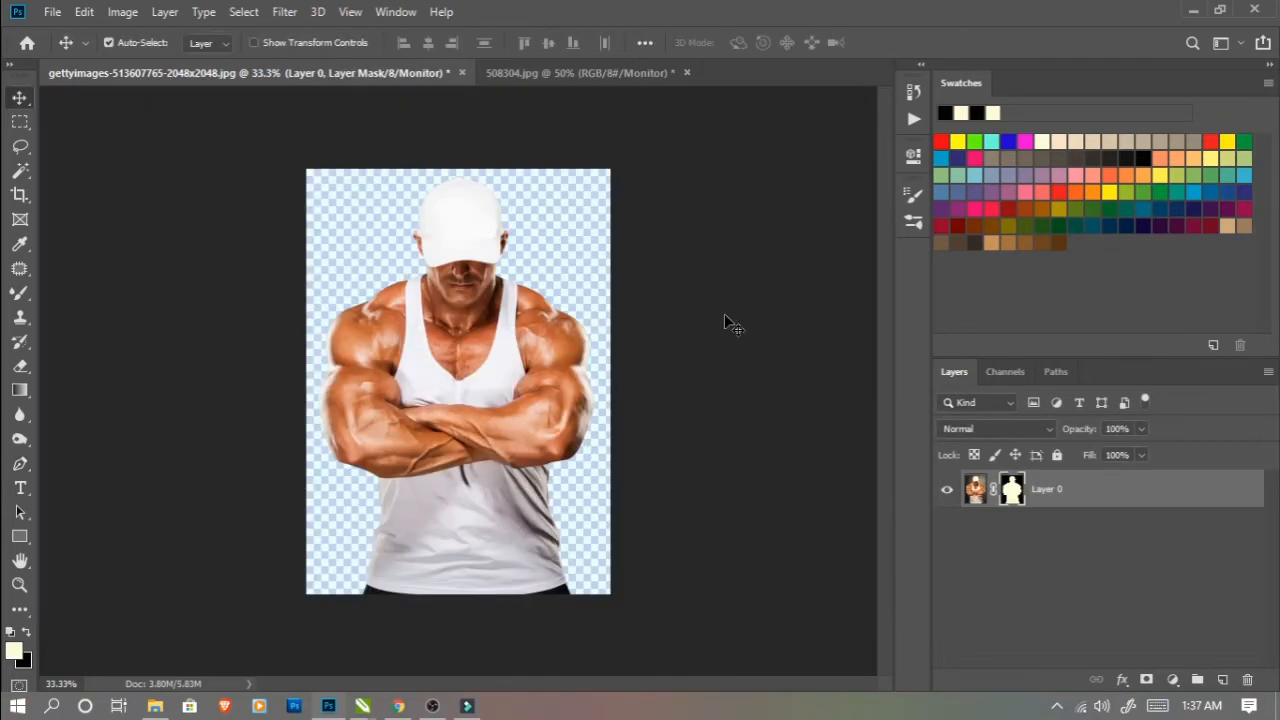
Open the layer options for the masked cut-out, Layer 0.
right_click(1064, 485)
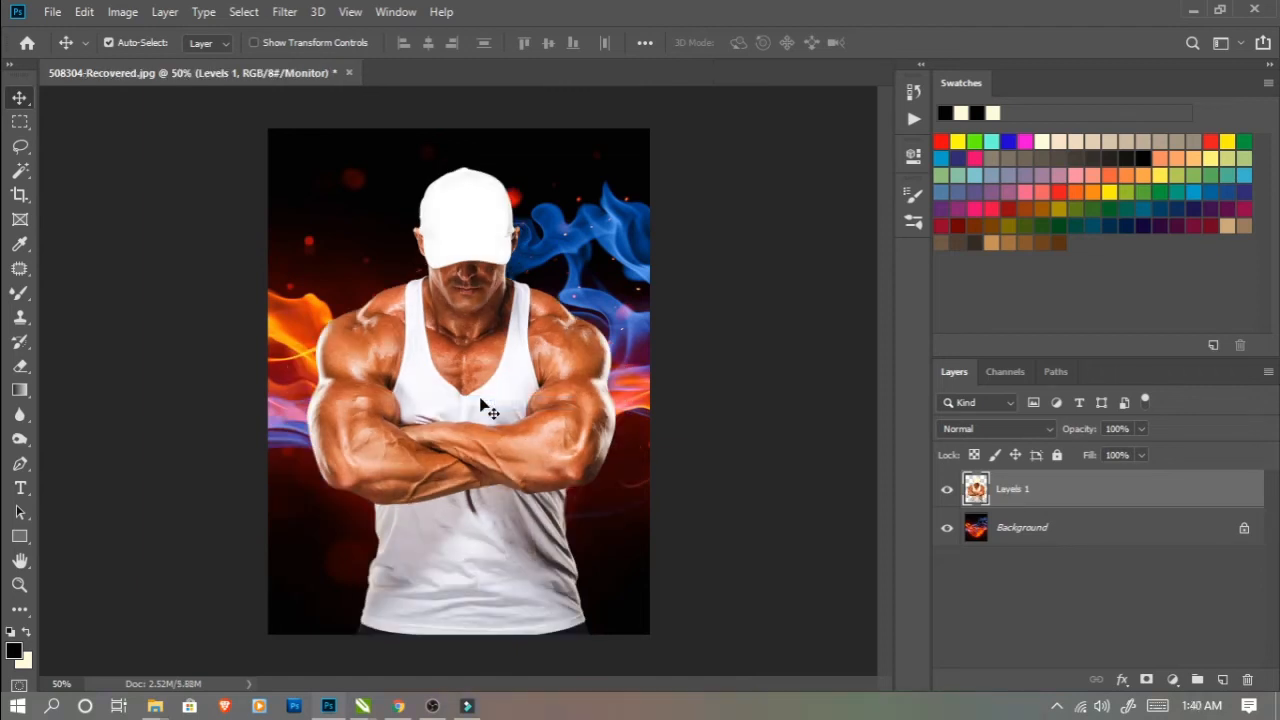
Select the man on the Levels 1 layer by picking the empty area with the Magic Wand and inverting the selection.
key(w)
click(590, 243)
right_click(478, 273)
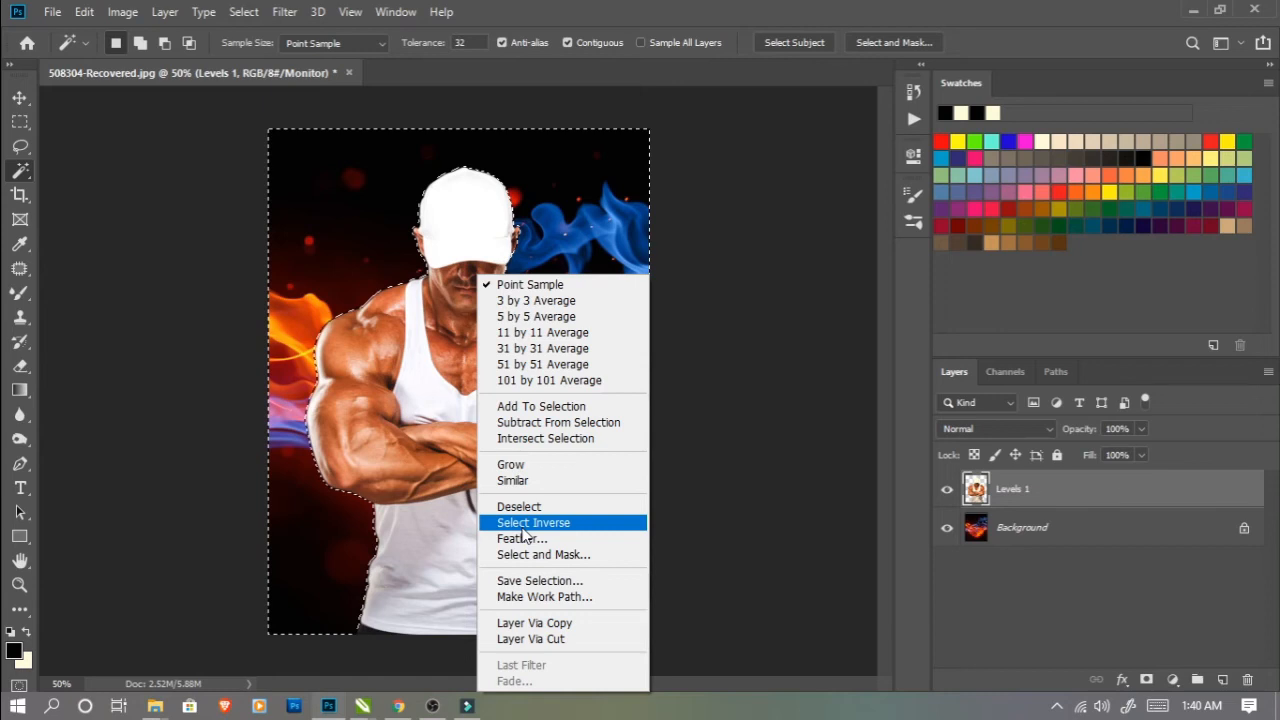
click(530, 523)
Add a Levels adjustment limited to the man, with midtones 1.25 and the white input level at about 225.
click(1172, 679)
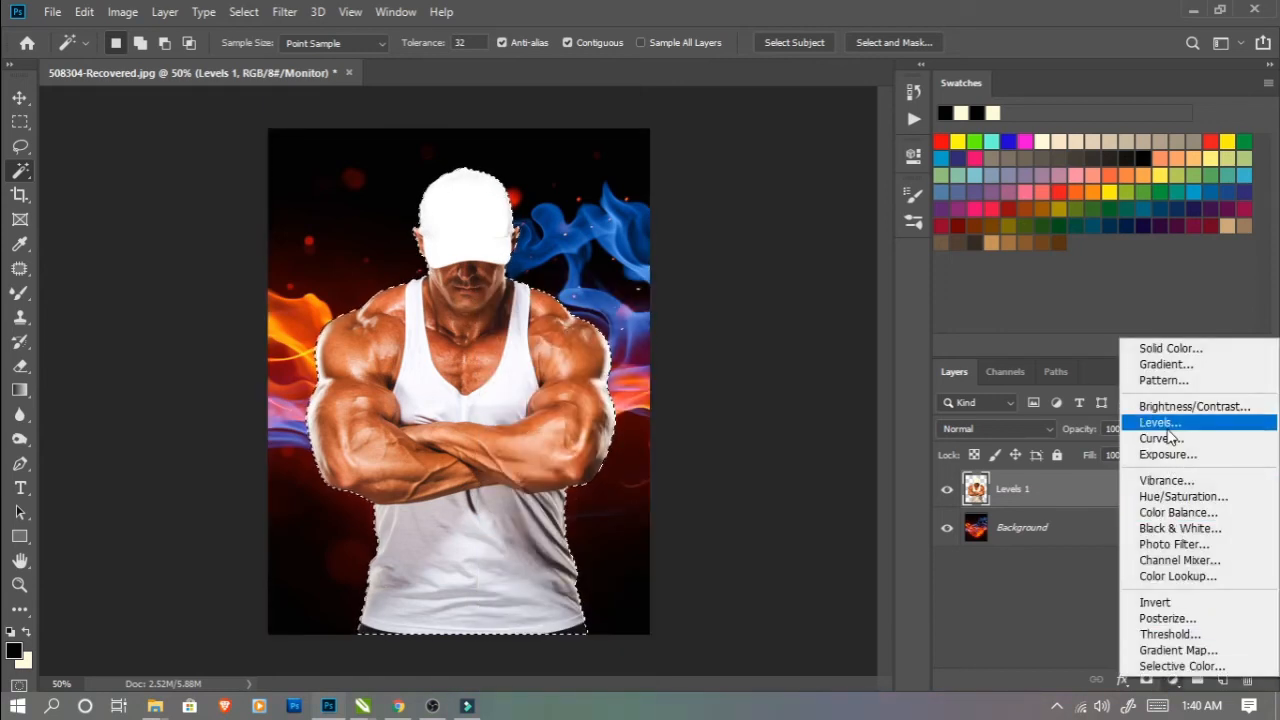
click(1162, 423)
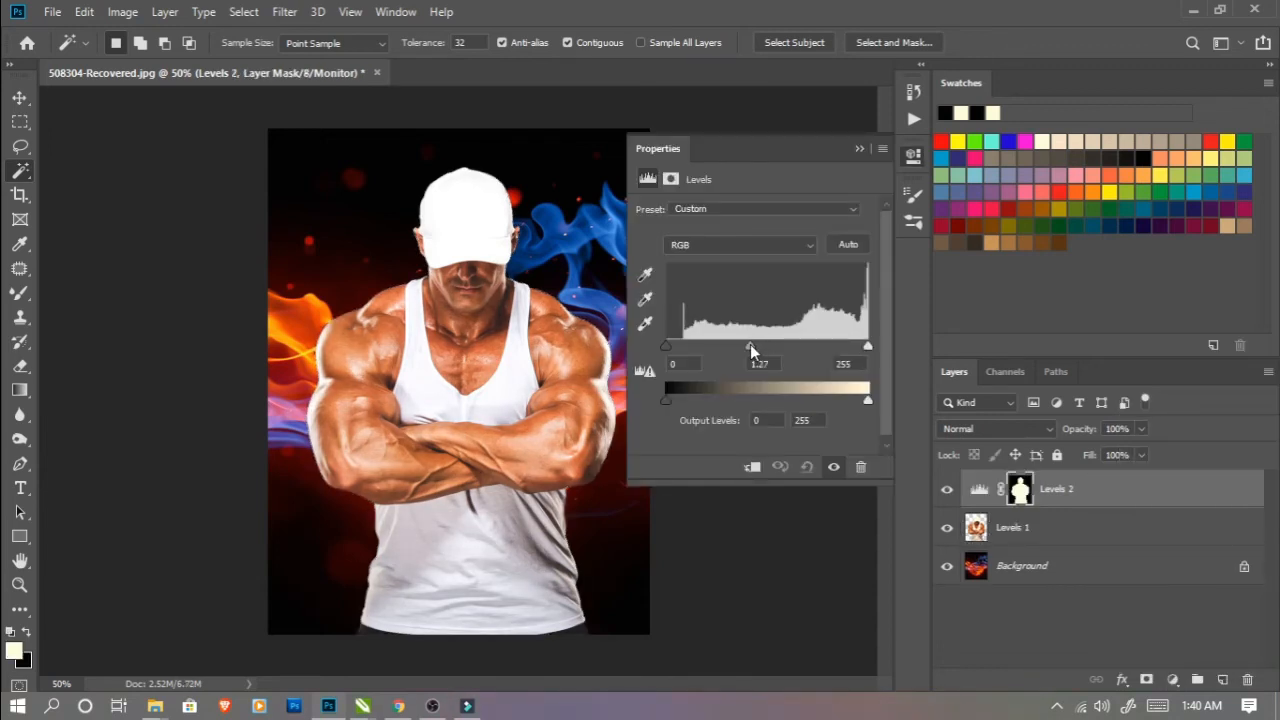
drag(750, 344, 752, 345)
drag(866, 349, 845, 350)
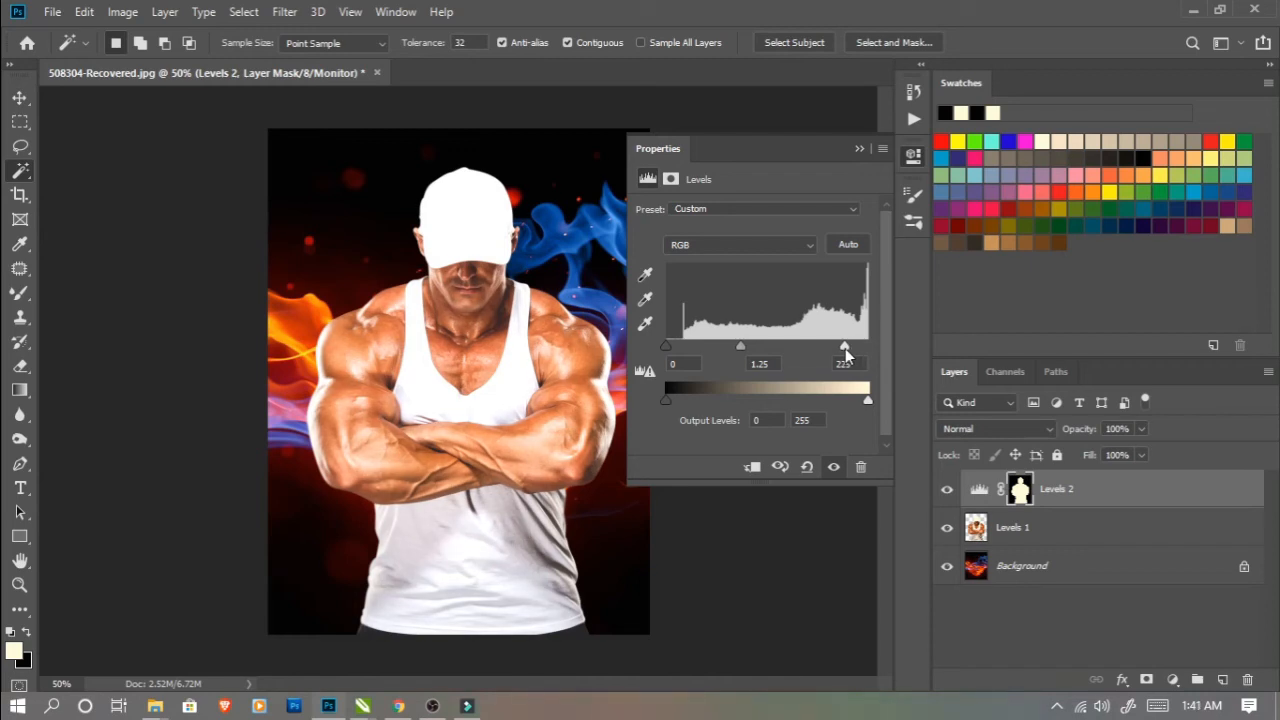
Merge the Levels 2 adjustment with the Levels 1 layer and collapse the adjustment properties.
click(1079, 533)
shift+click(1084, 492)
right_click(1068, 492)
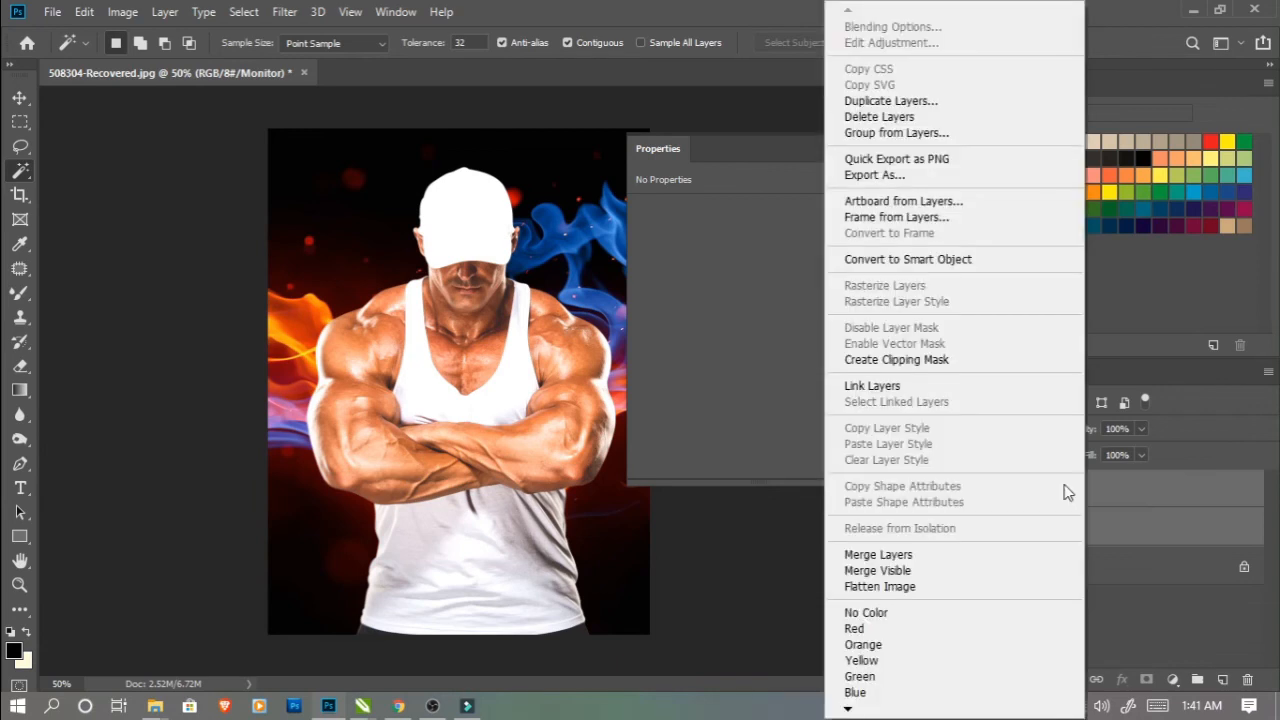
click(878, 554)
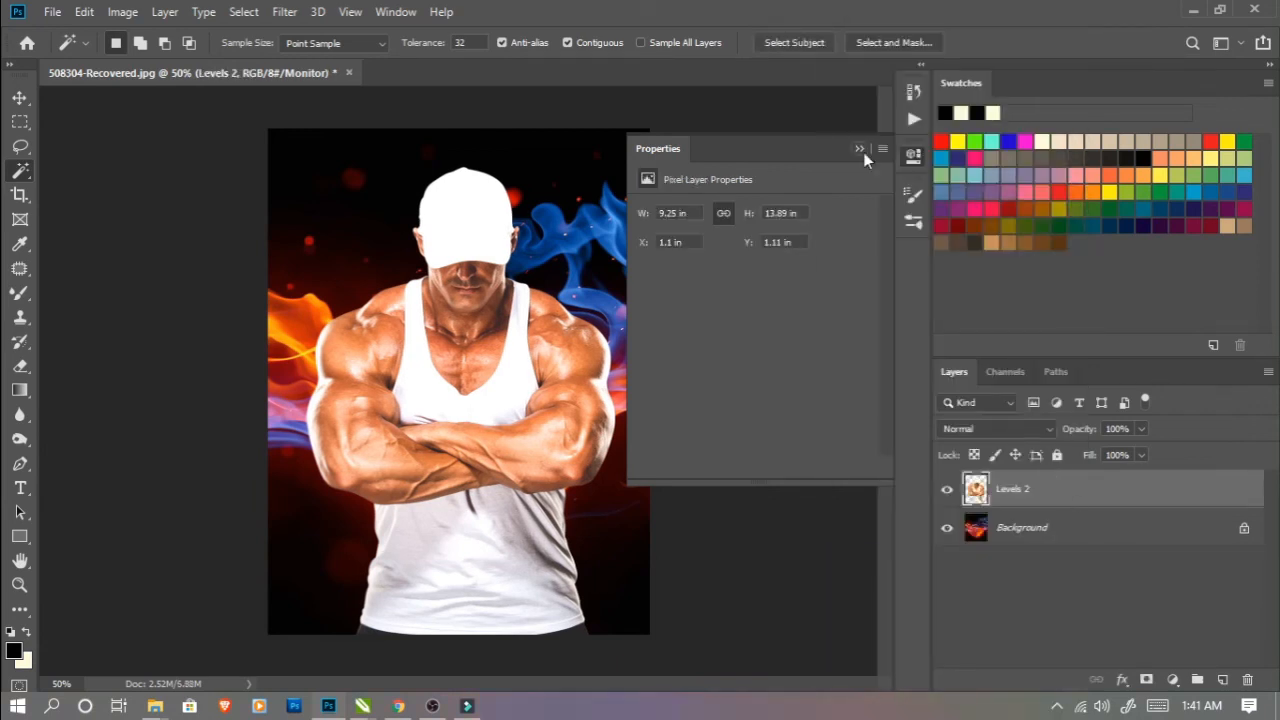
click(861, 150)
right_click(1027, 481)
click(500, 322)
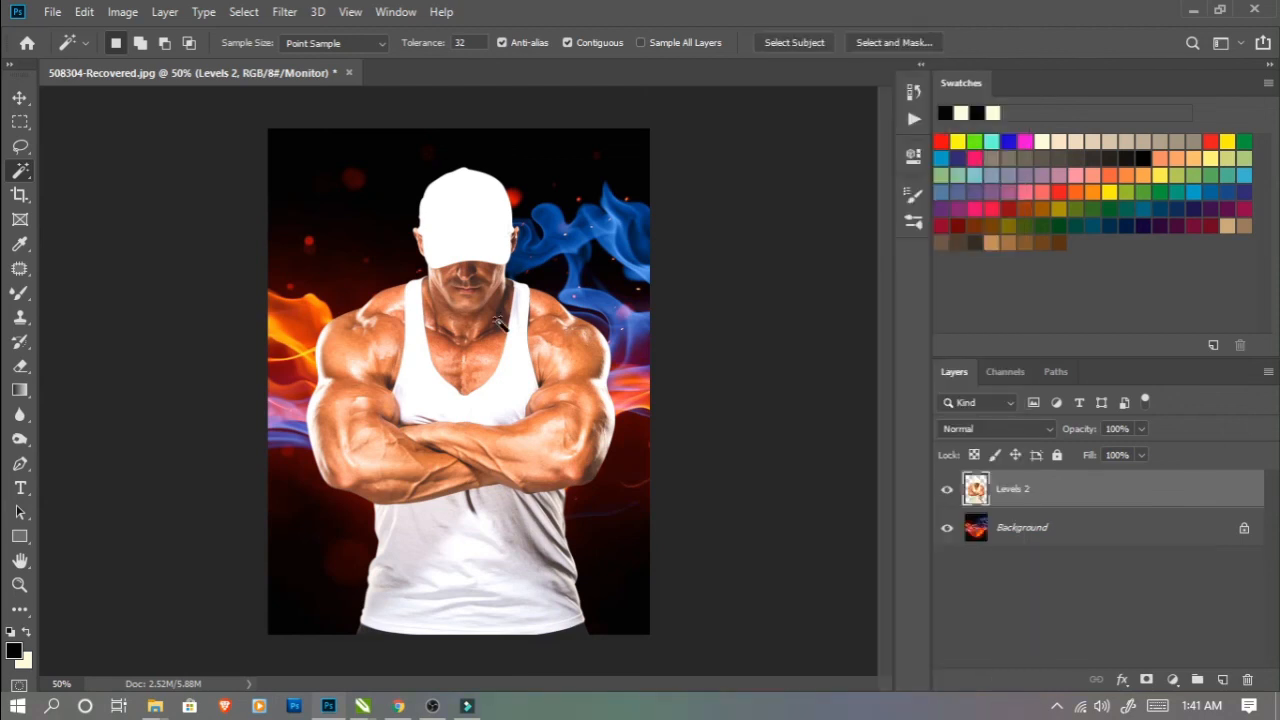
Soften the cut-out man's edges against the background using the Blur tool with a 66 px brush.
key(ctrl+plus)
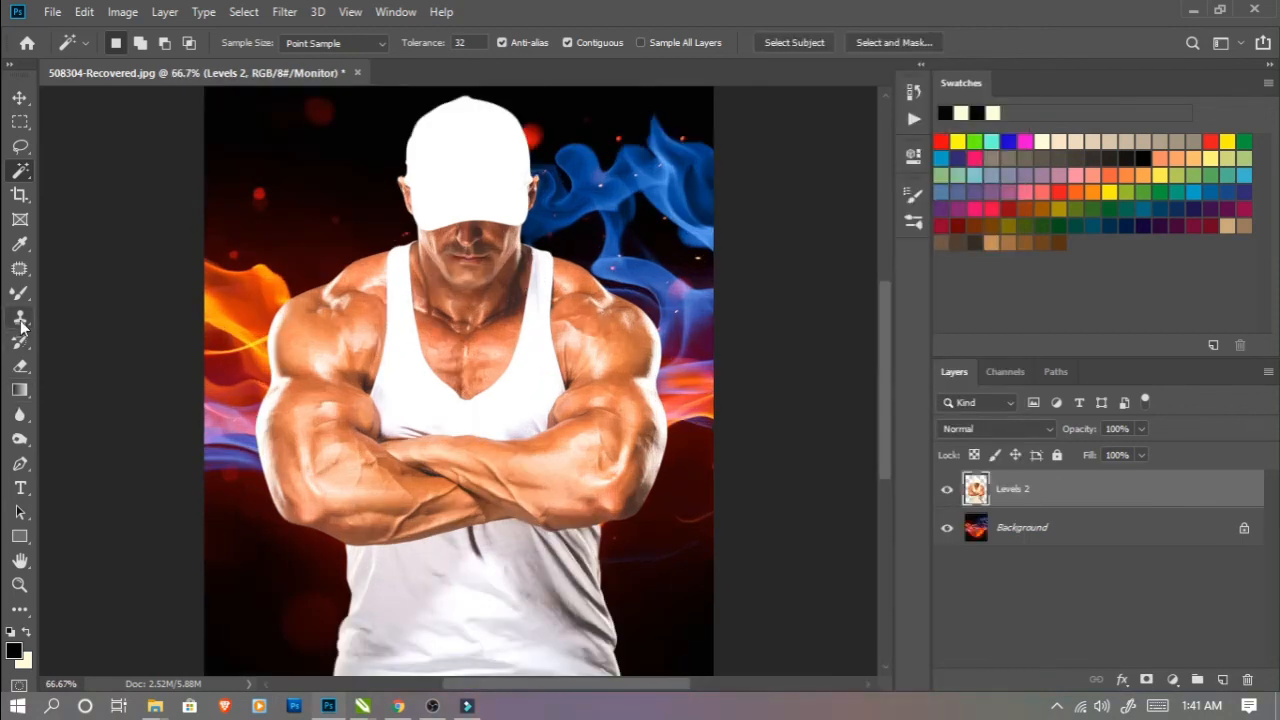
click(20, 414)
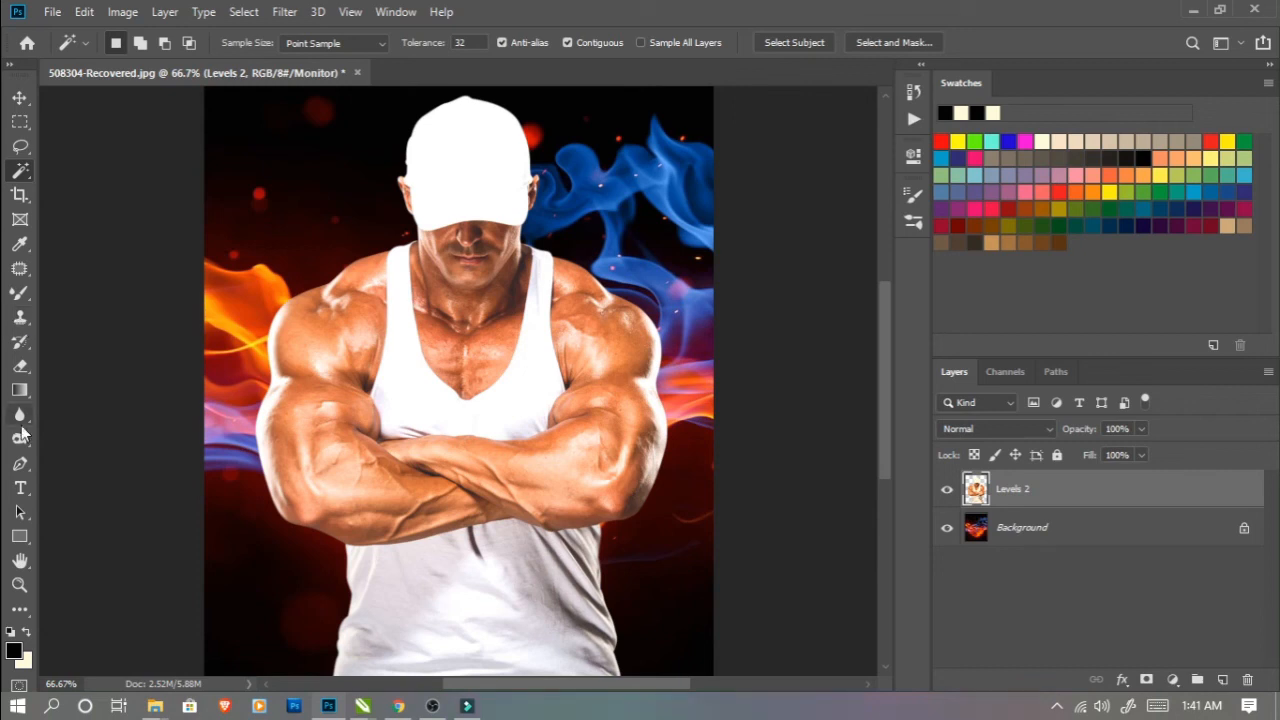
right_click(319, 303)
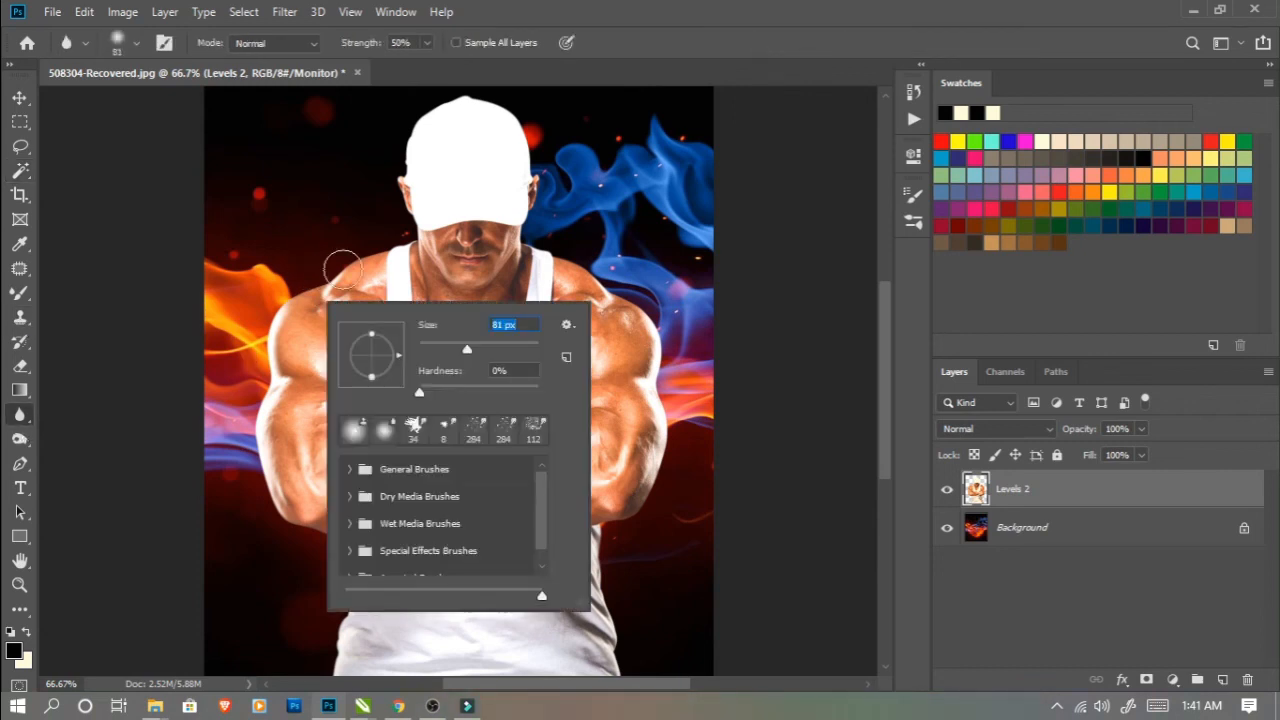
text(66)
key(Return)
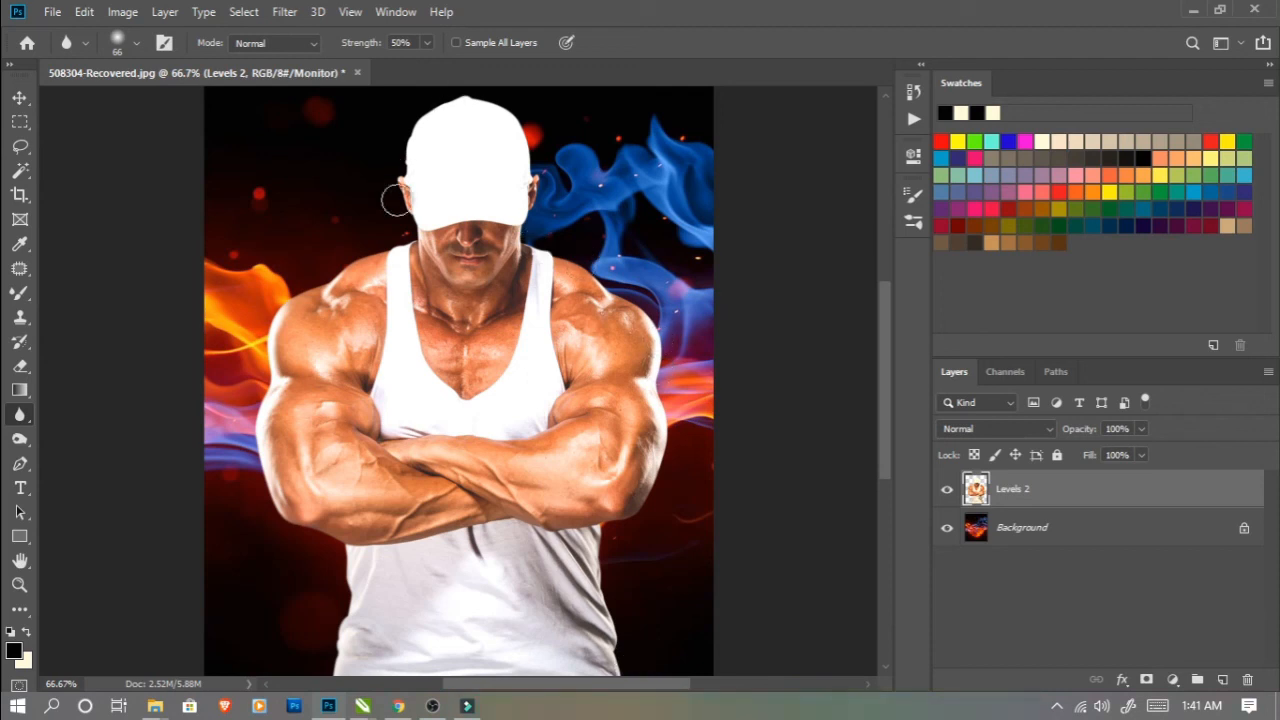
key(v)
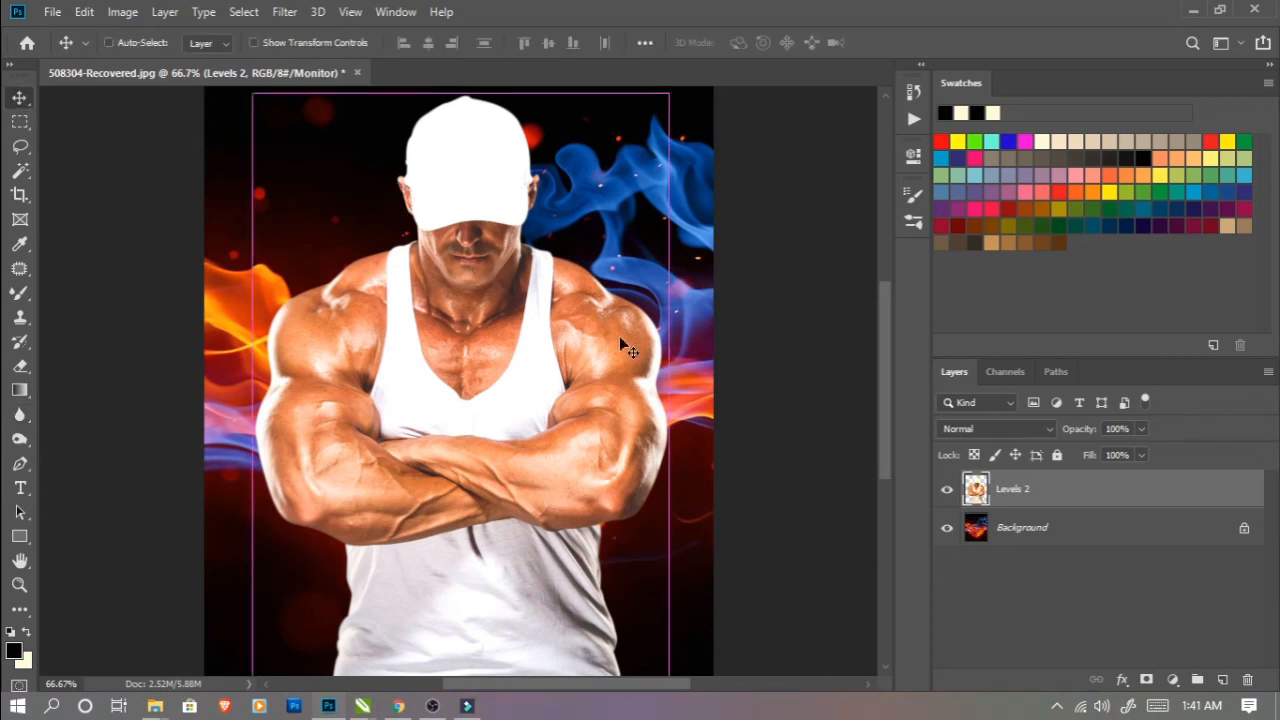
key(ctrl+minus)
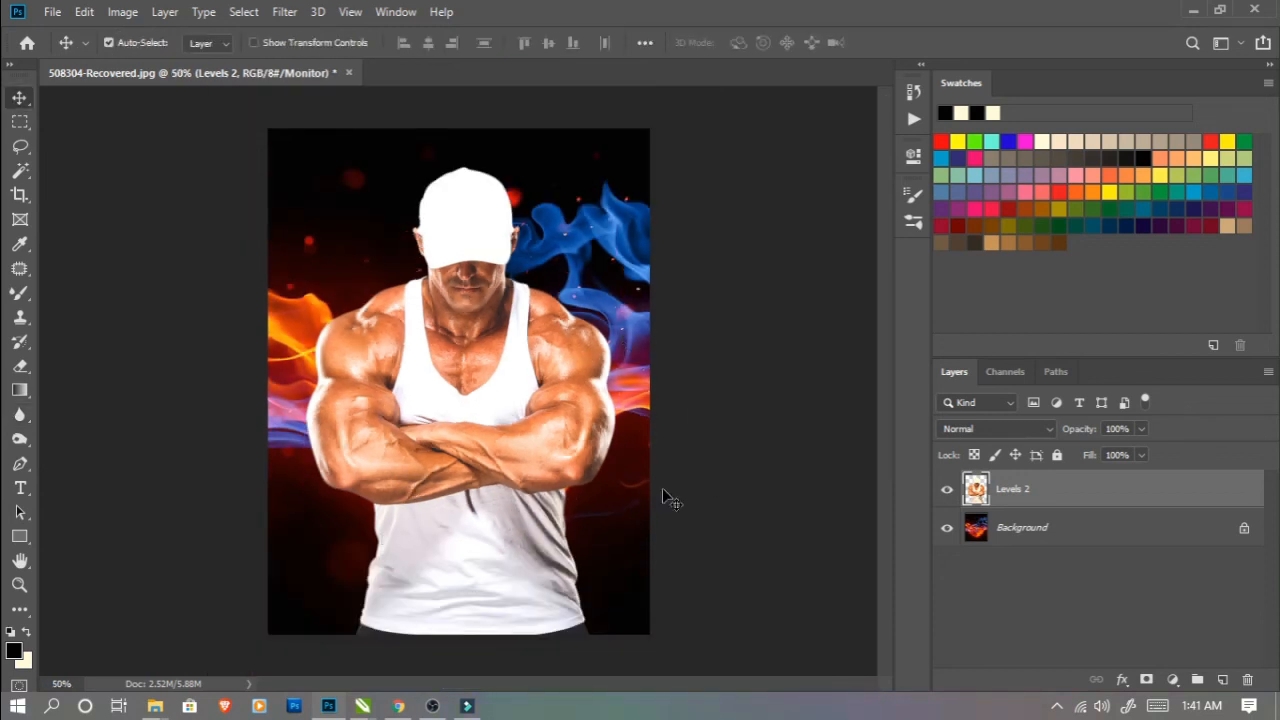